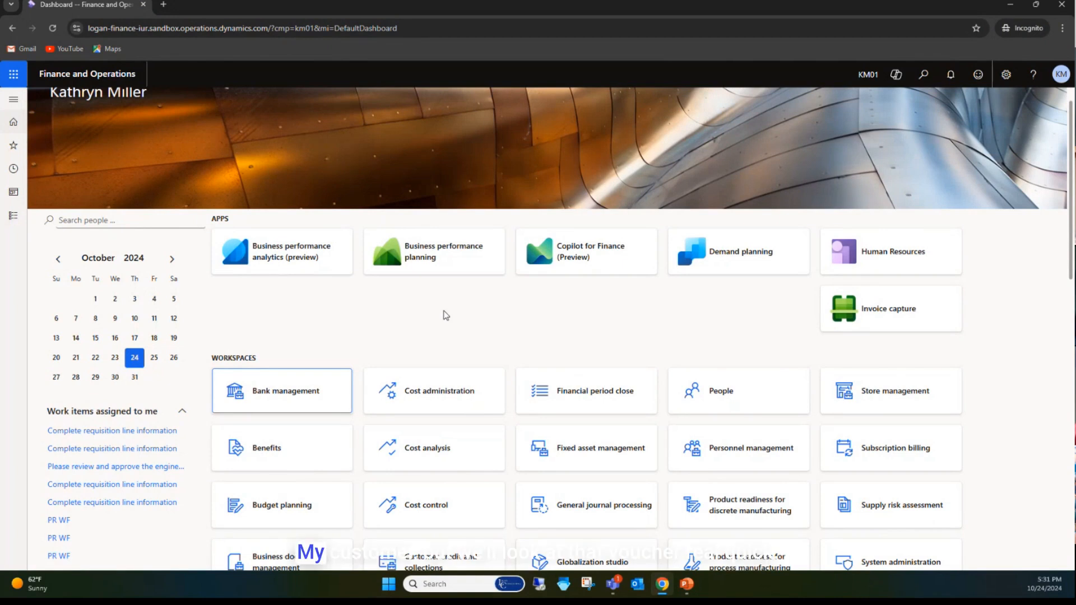
Step: Open the last sales order in the Accounts receivable list of all sales orders and review its line's quantity, unit price and net amount
{"action": "left_click", "coordinate": [13, 217]}
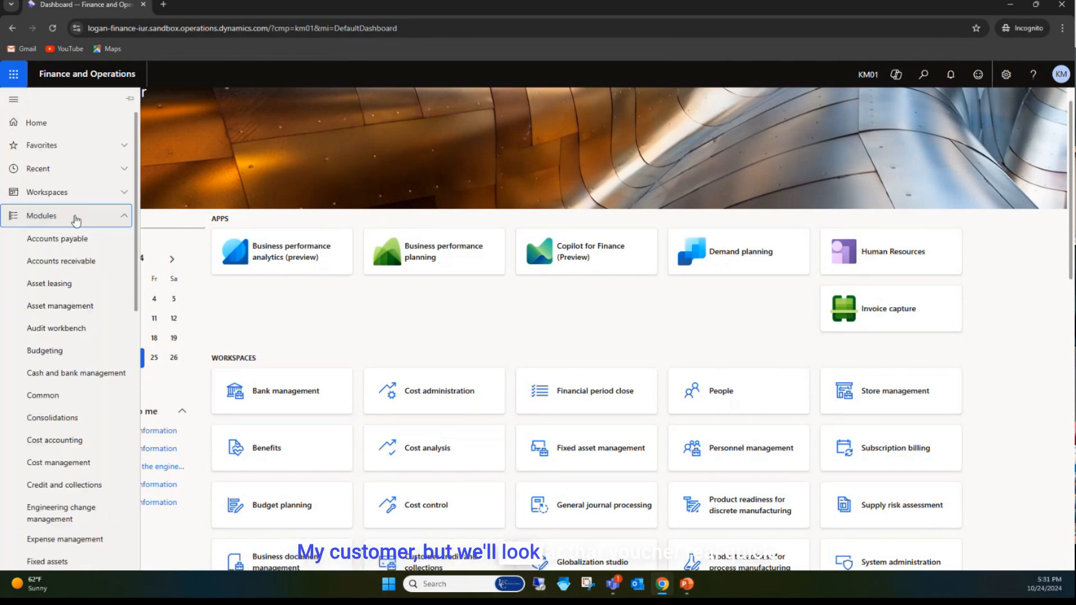
{"action": "left_click", "coordinate": [91, 268]}
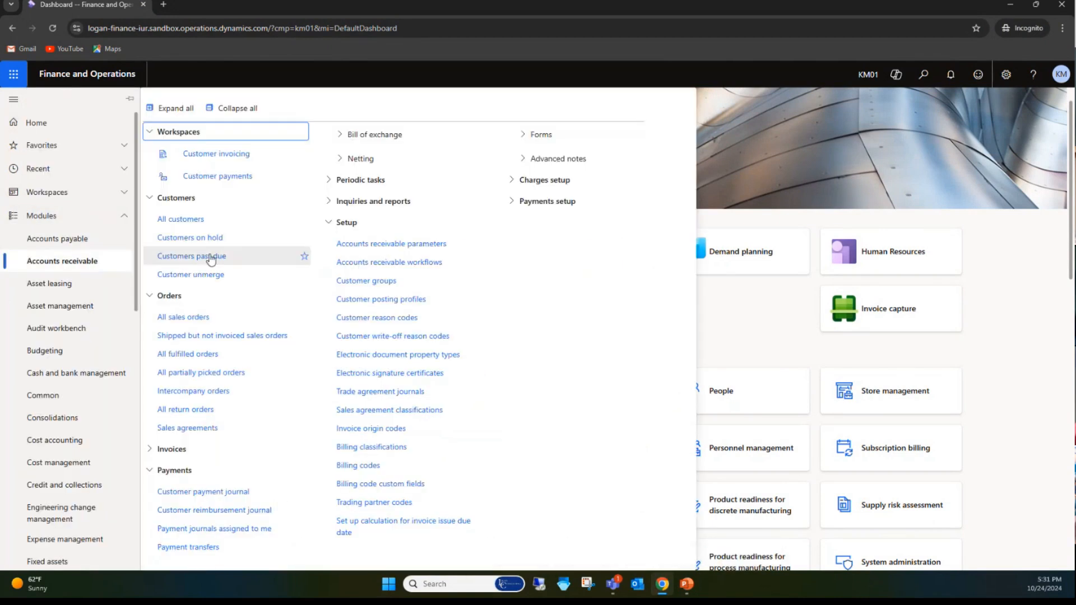
{"action": "left_click", "coordinate": [181, 314]}
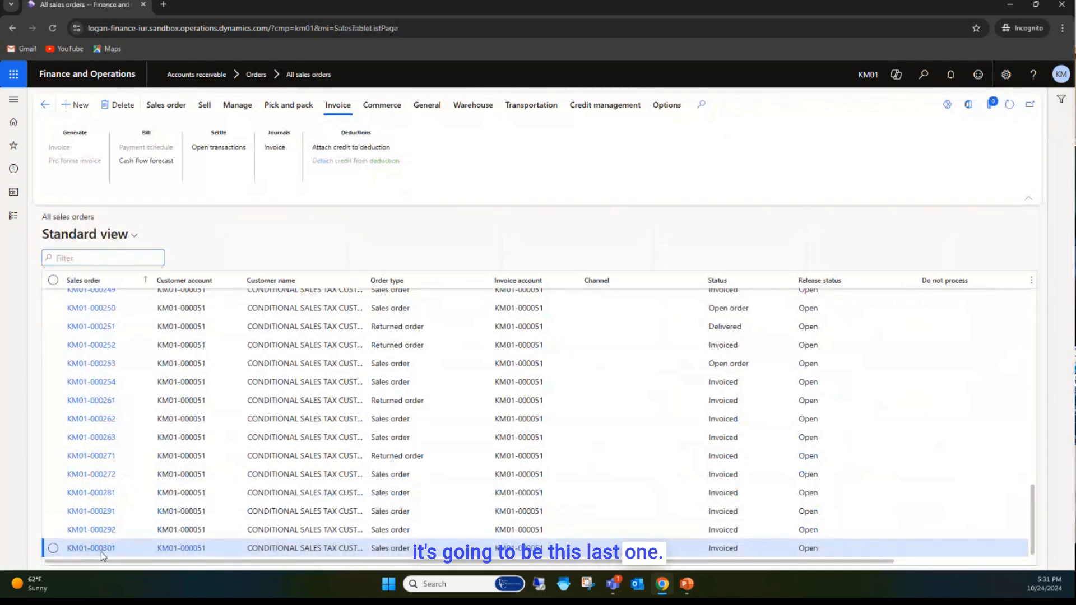
{"action": "left_click", "coordinate": [100, 550]}
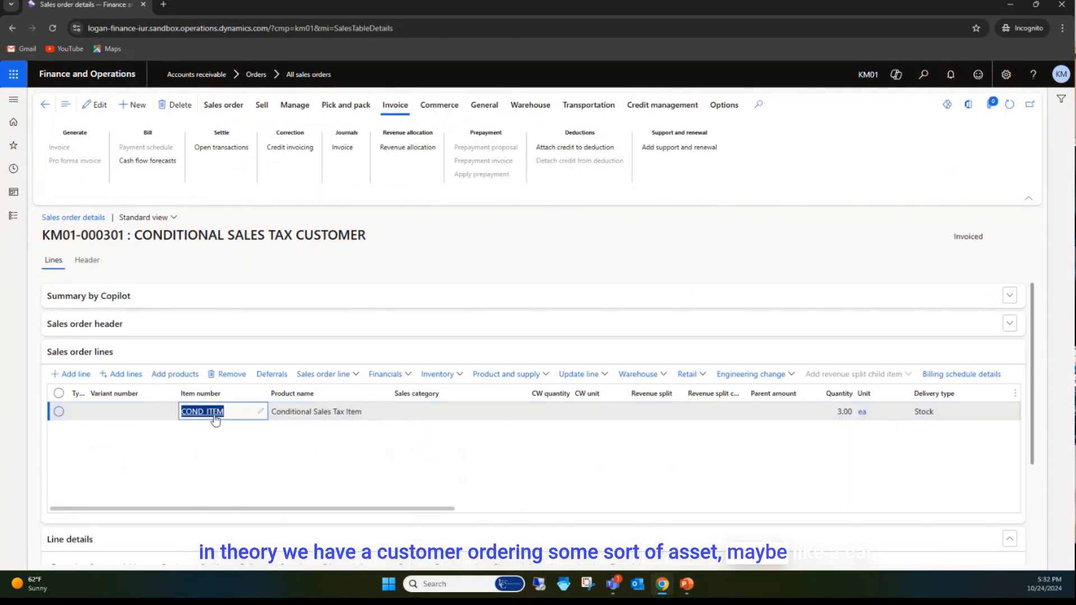
{"action": "mouse_move", "coordinate": [215, 419]}
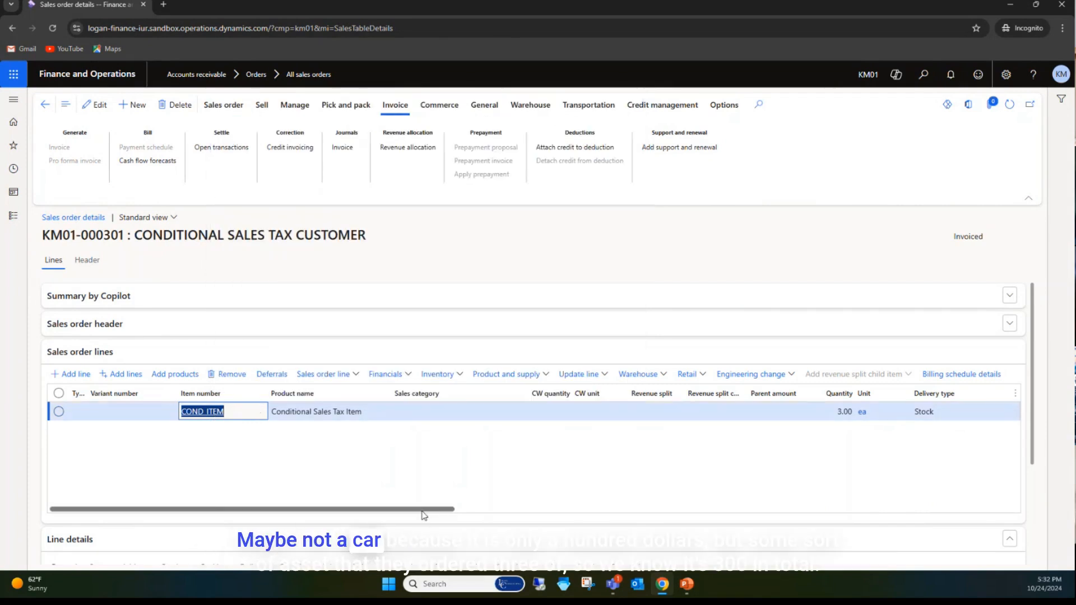
{"action": "left_click_drag", "start_coordinate": [425, 510], "coordinate": [608, 511]}
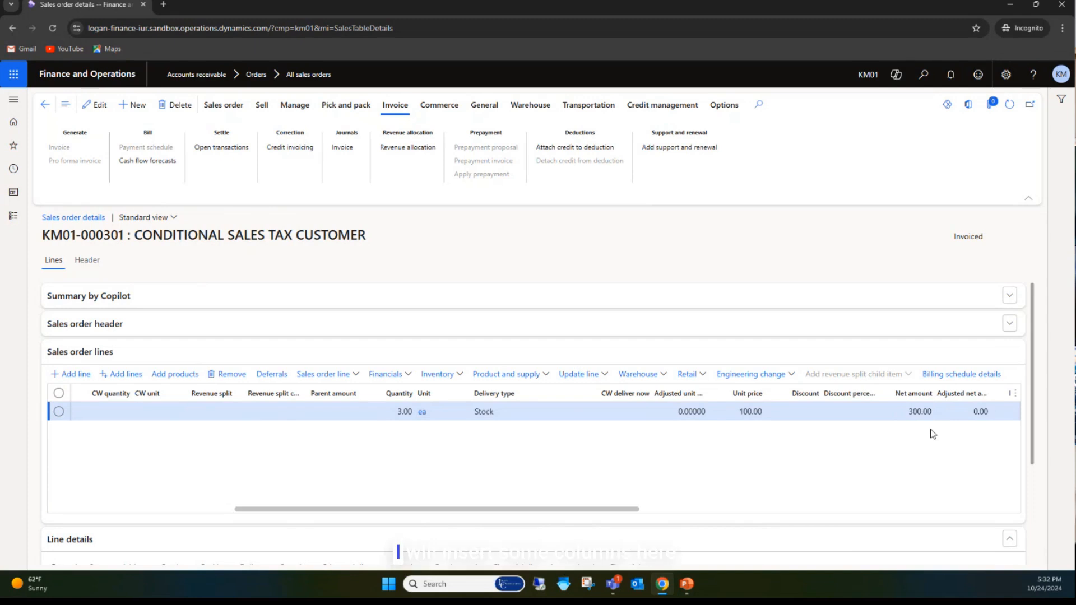
Step: Insert the Sales tax group and Item sales tax group columns into the sales order lines grid
{"action": "left_click", "coordinate": [1015, 394]}
{"action": "left_click", "coordinate": [989, 343]}
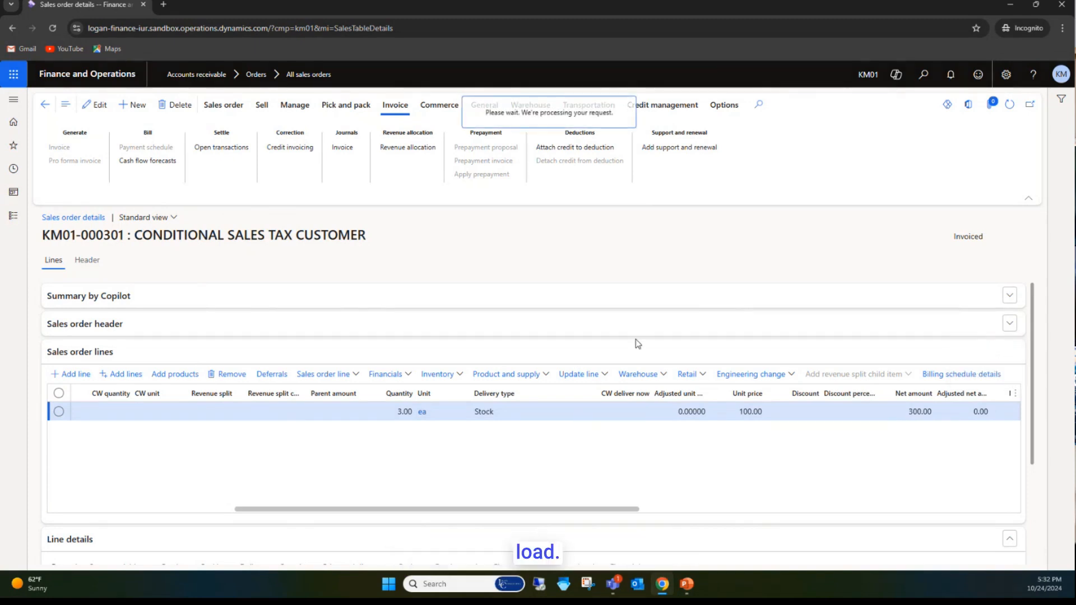
{"action": "left_click", "coordinate": [745, 144]}
{"action": "type", "text": "Sale"}
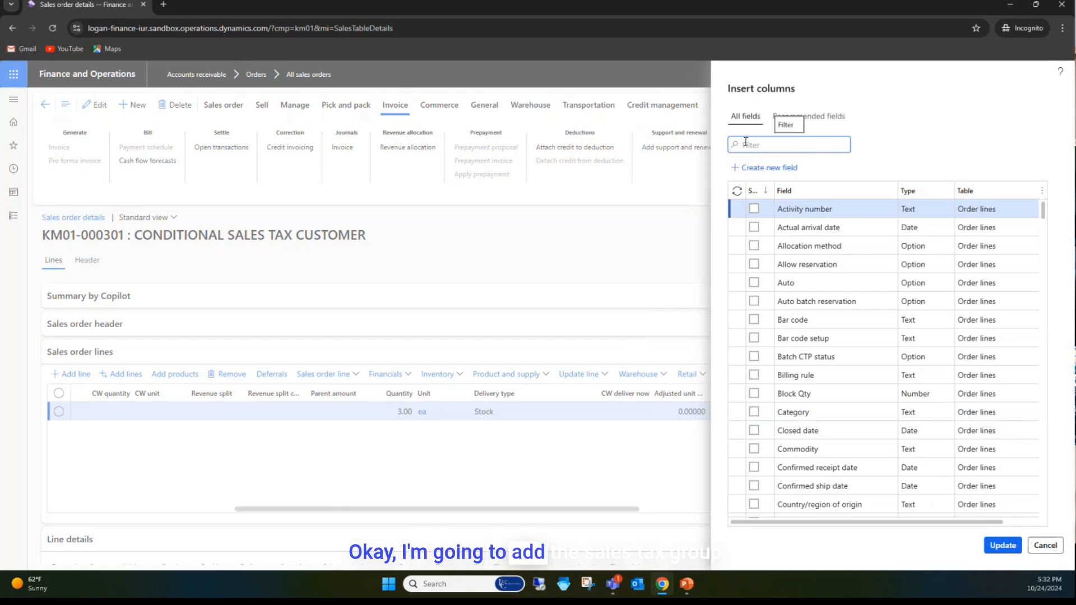
{"action": "type", "text": "s Tax Group"}
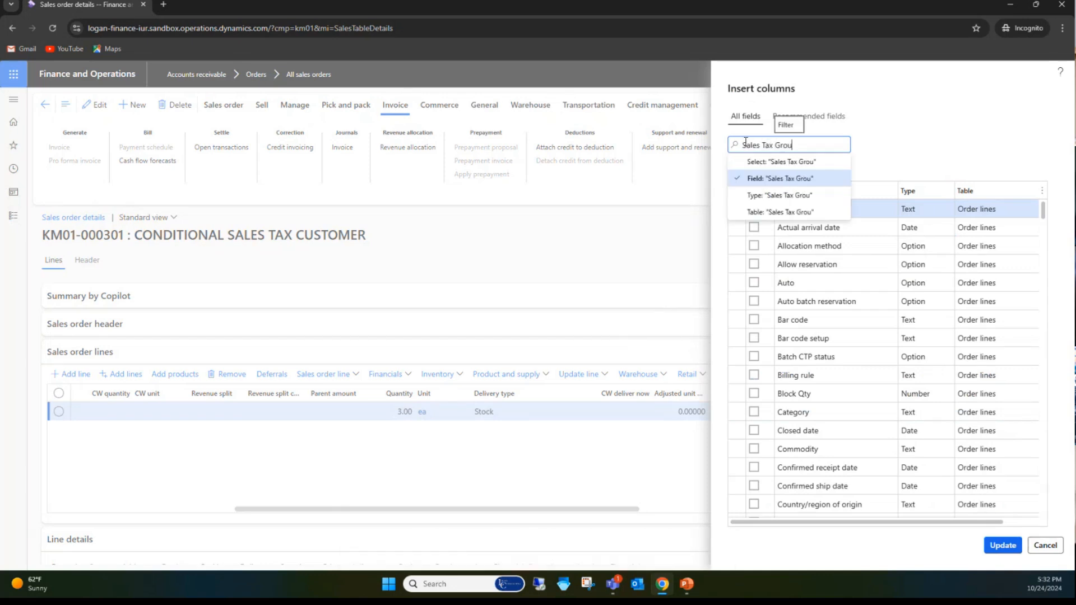
{"action": "key", "text": "Return"}
{"action": "left_click", "coordinate": [755, 209]}
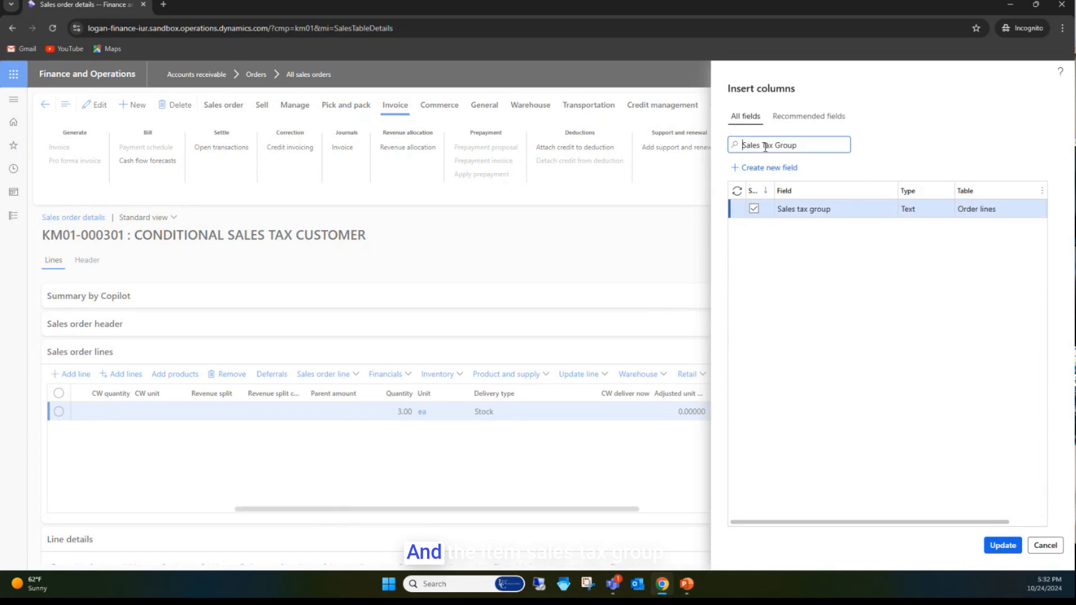
{"action": "key", "text": "Home"}
{"action": "type", "text": "Item"}
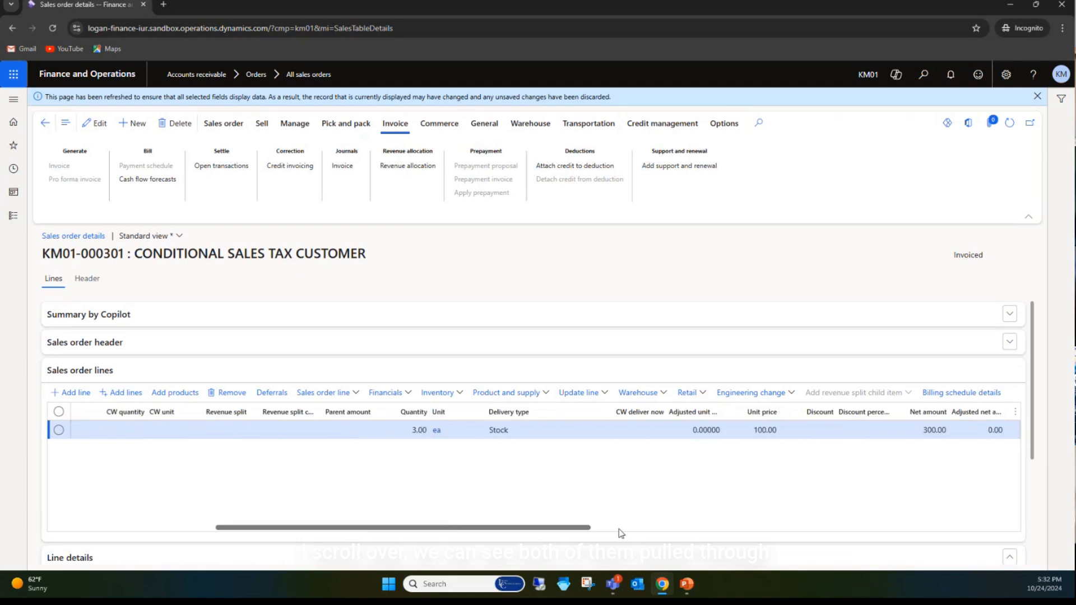
Step: Check the item sales tax group and sales tax group assigned to the order line
{"action": "left_click_drag", "start_coordinate": [617, 529], "coordinate": [1009, 528]}
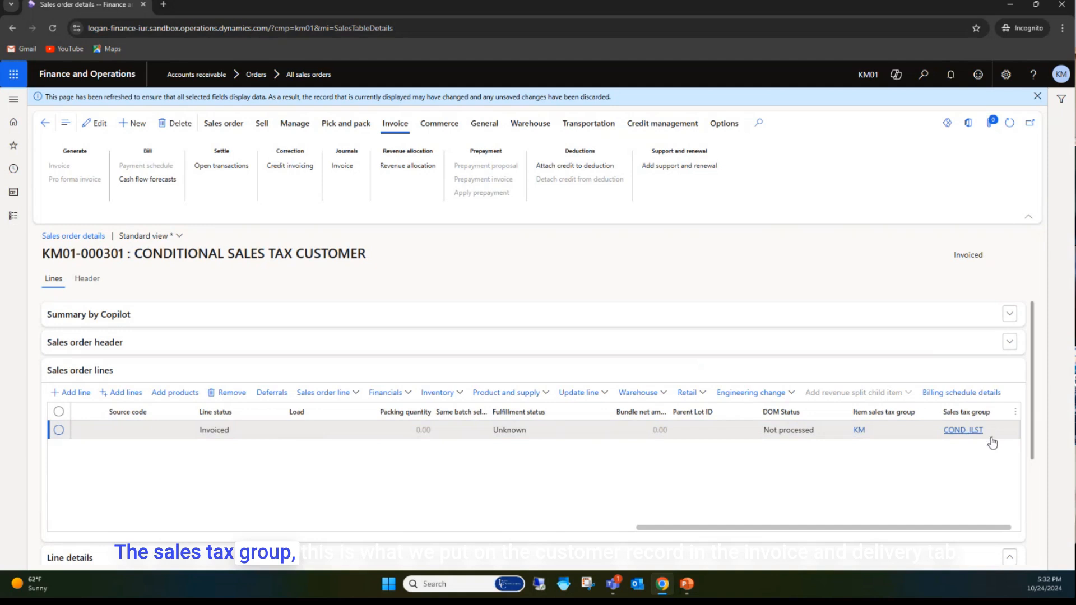
{"action": "mouse_move", "coordinate": [975, 439]}
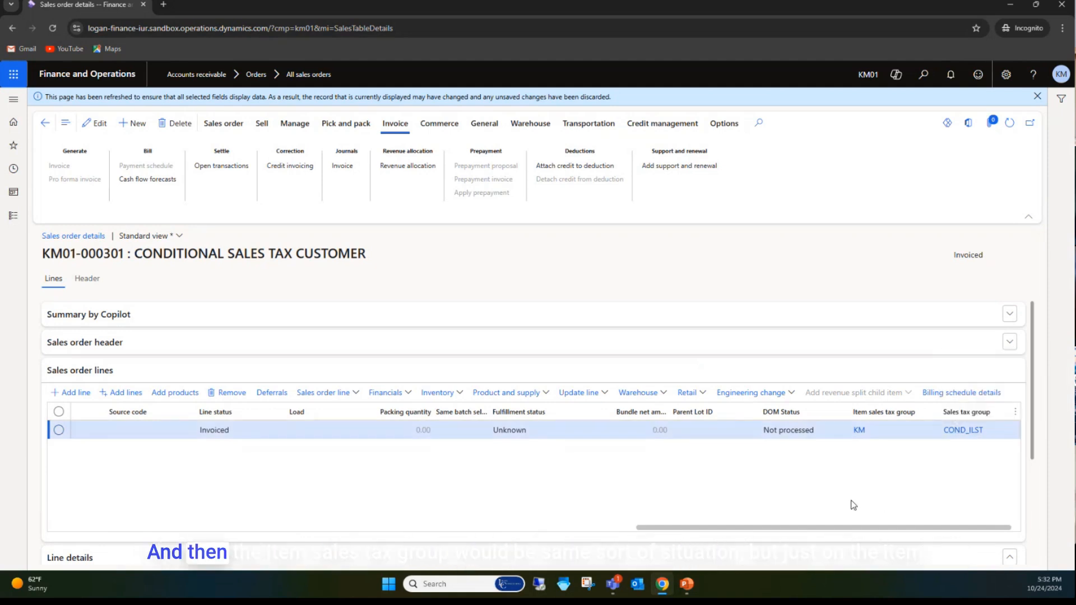
{"action": "mouse_move", "coordinate": [872, 436]}
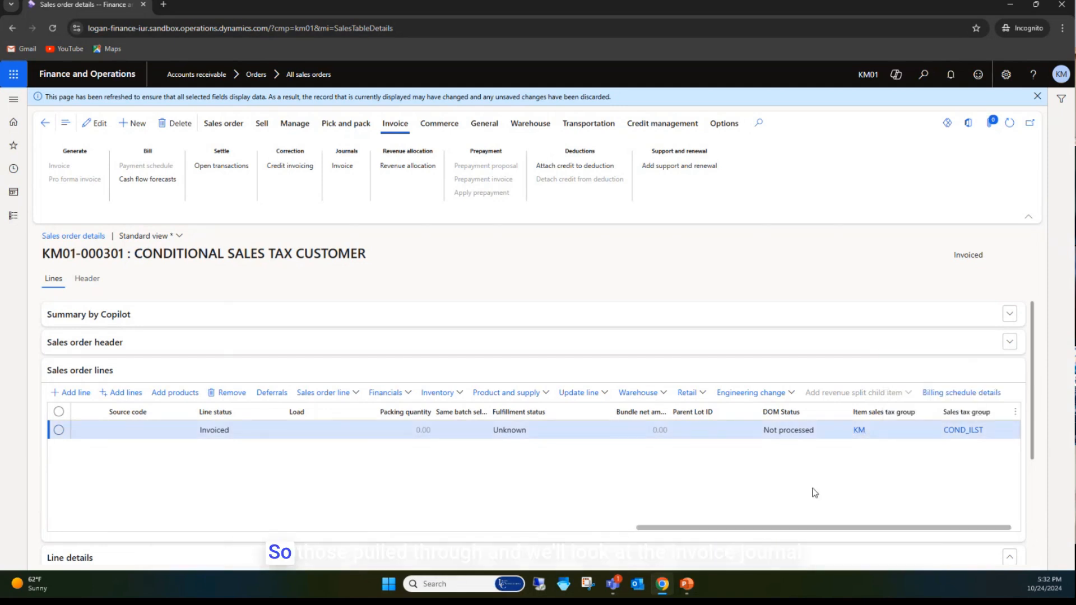
Step: Open the voucher from the order's invoice journal and examine its accounts, amounts and posting types
{"action": "left_click", "coordinate": [341, 166]}
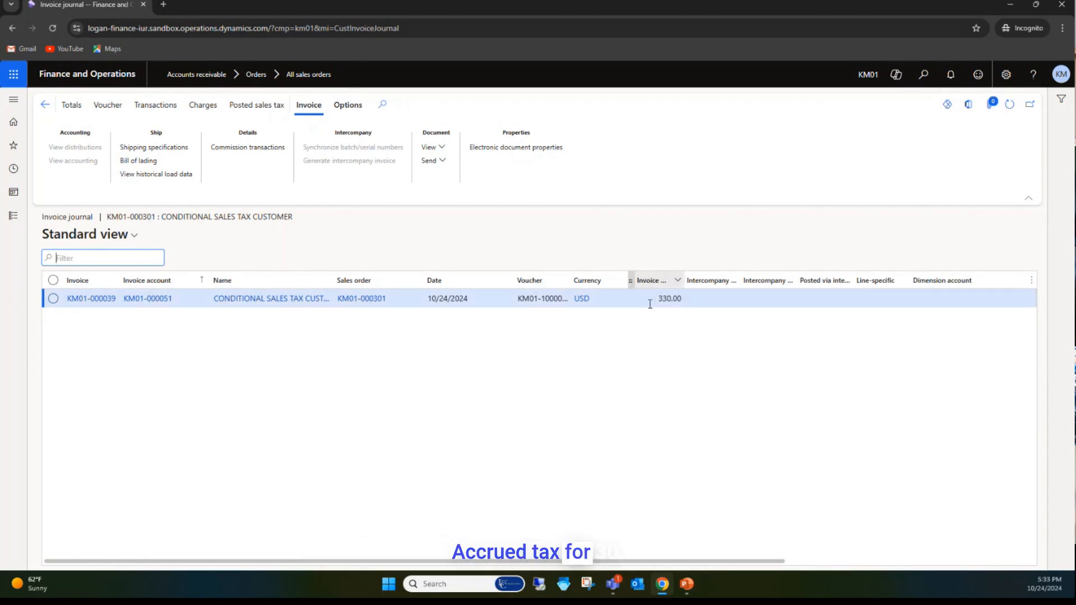
{"action": "left_click", "coordinate": [113, 106]}
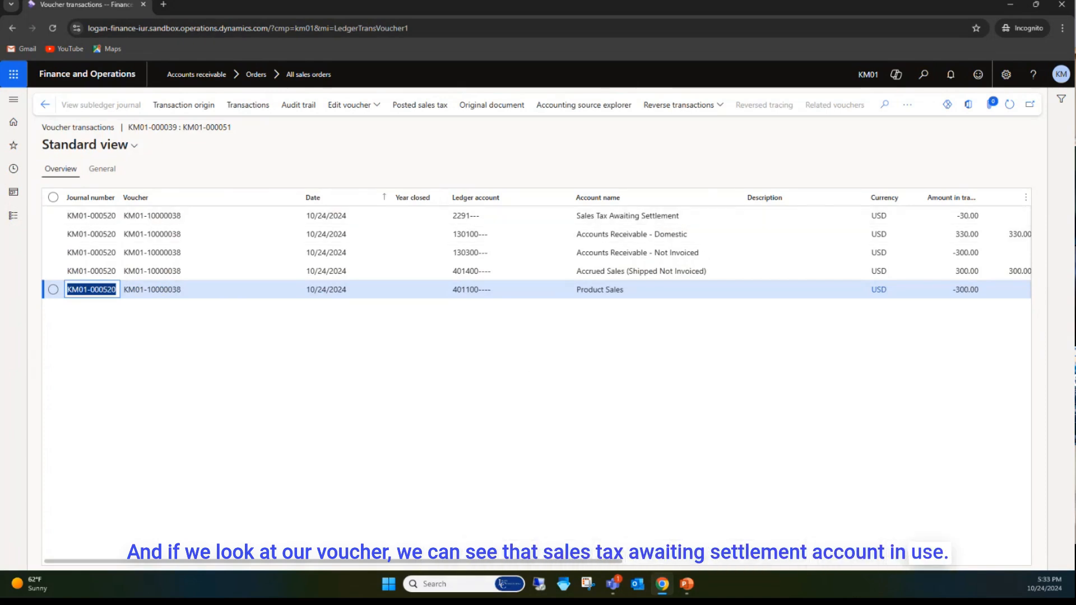
{"action": "left_click_drag", "start_coordinate": [284, 562], "coordinate": [533, 559]}
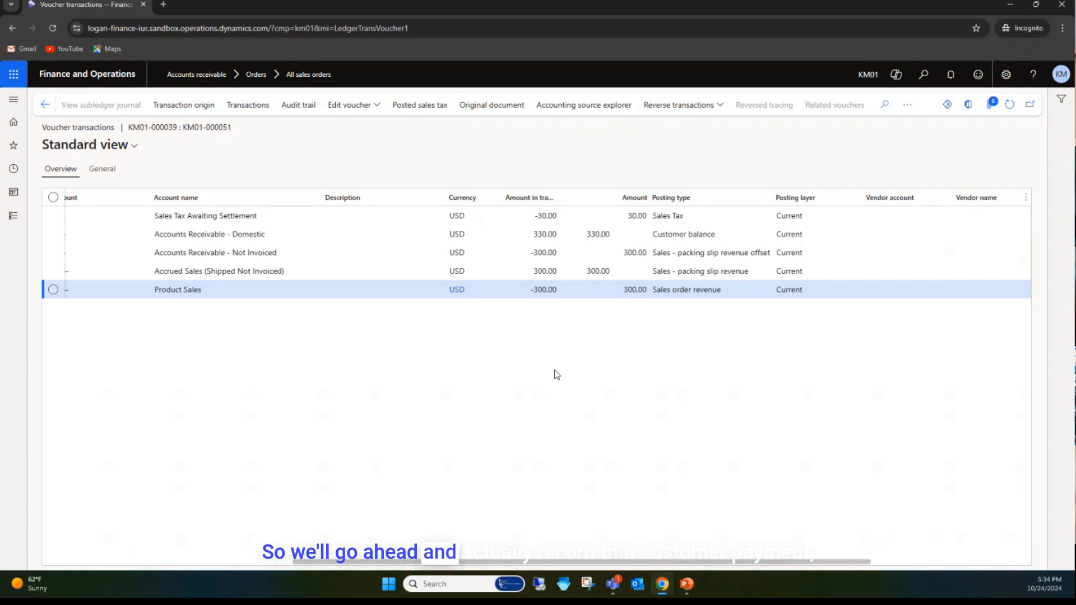
Step: In the Customer payments workspace, select the conditional sales tax customer and enter the payment reference Payment 1/3
{"action": "left_click", "coordinate": [15, 219]}
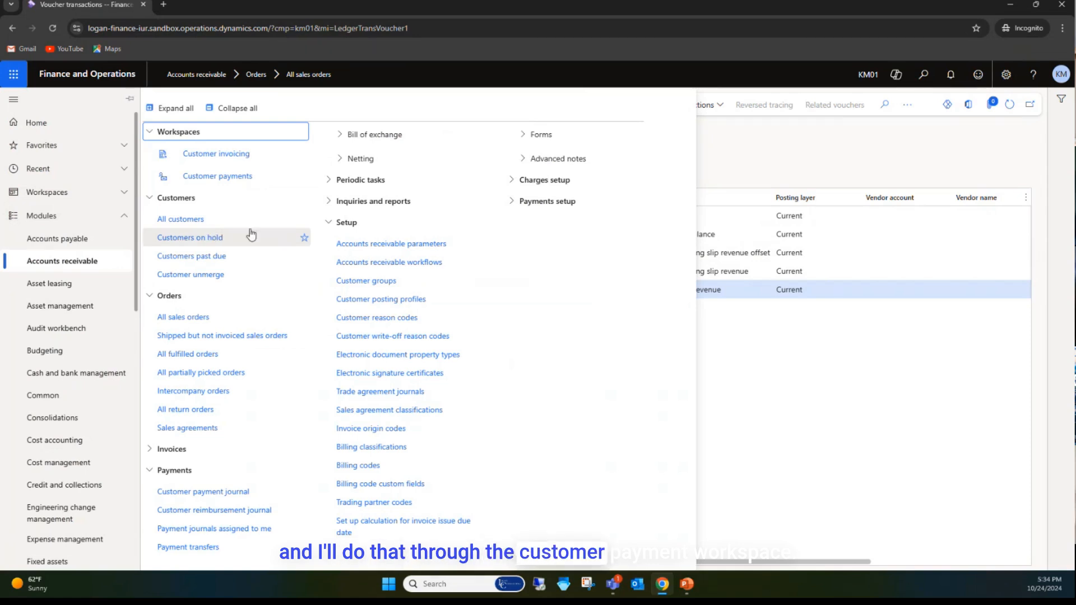
{"action": "left_click", "coordinate": [224, 177]}
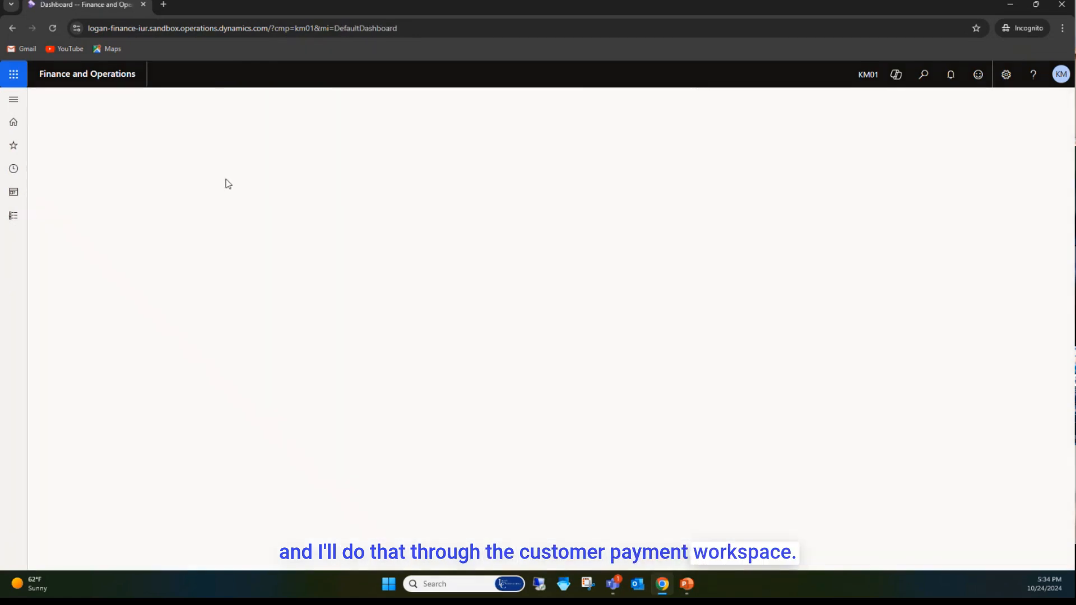
{"action": "left_click", "coordinate": [223, 200]}
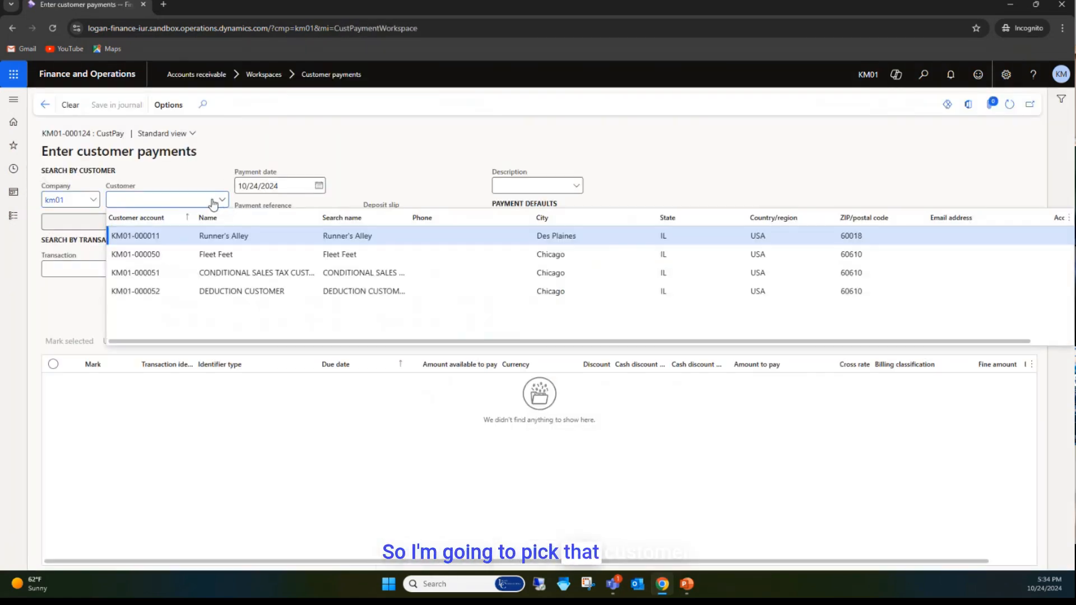
{"action": "left_click", "coordinate": [171, 272]}
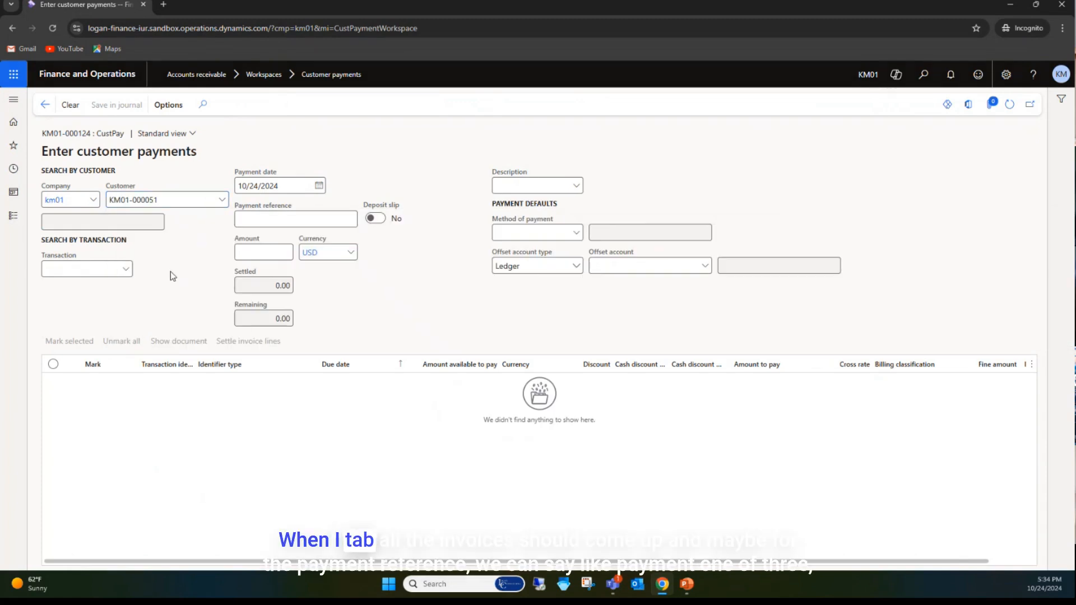
{"action": "left_click", "coordinate": [259, 219]}
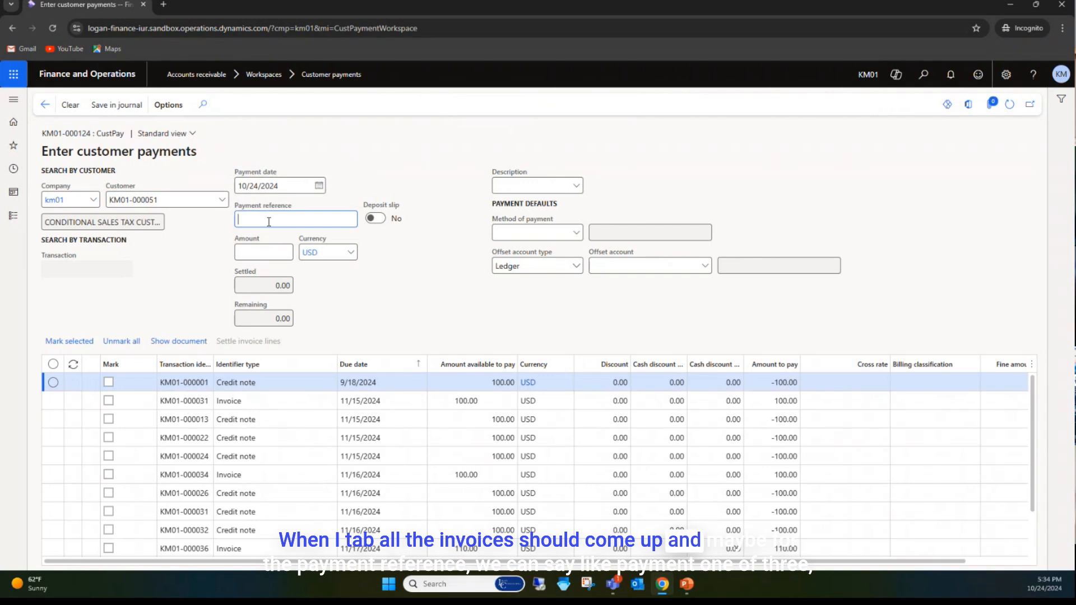
{"action": "type", "text": "Pa"}
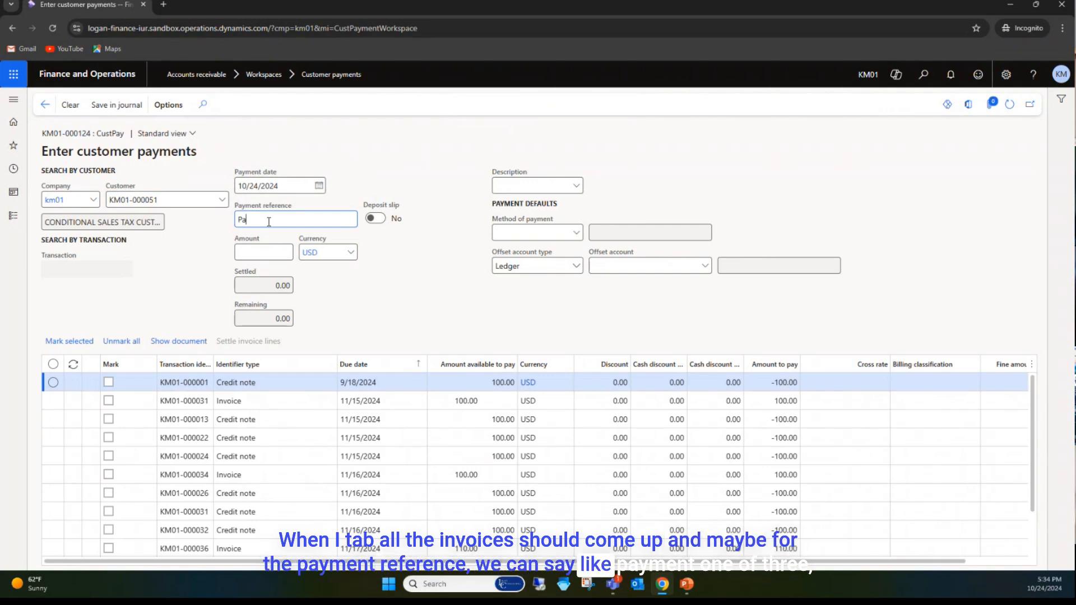
{"action": "type", "text": "ymen"}
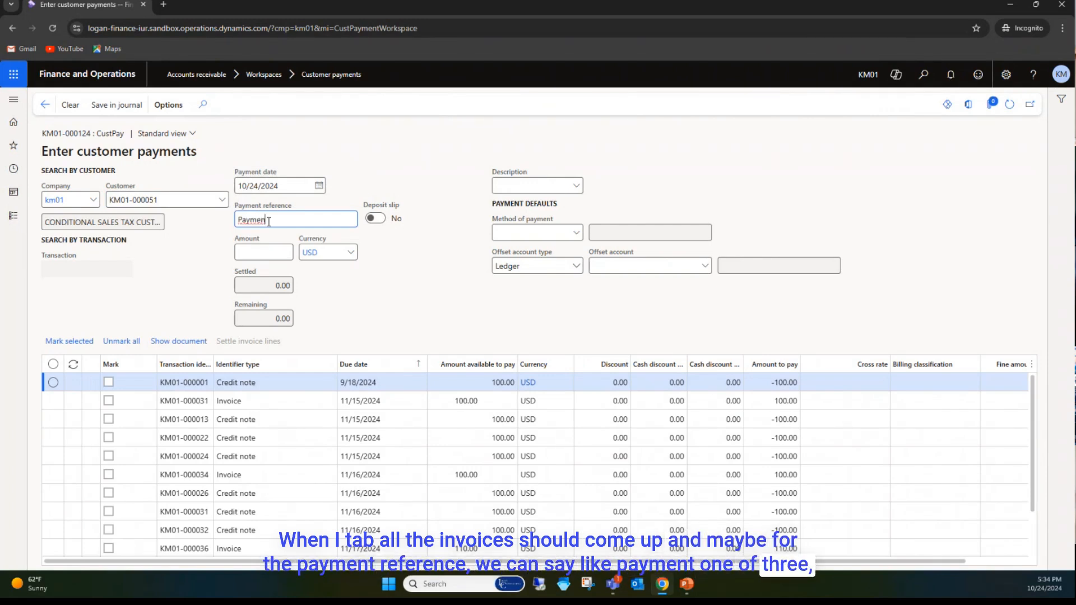
{"action": "type", "text": "t 1/3"}
Step: Mark the customer's last invoice, enter a 110 payment with a check method of payment, and save it in the journal
{"action": "scroll", "coordinate": [112, 504], "scroll_direction": "down", "scroll_amount": 3}
{"action": "left_click", "coordinate": [109, 548]}
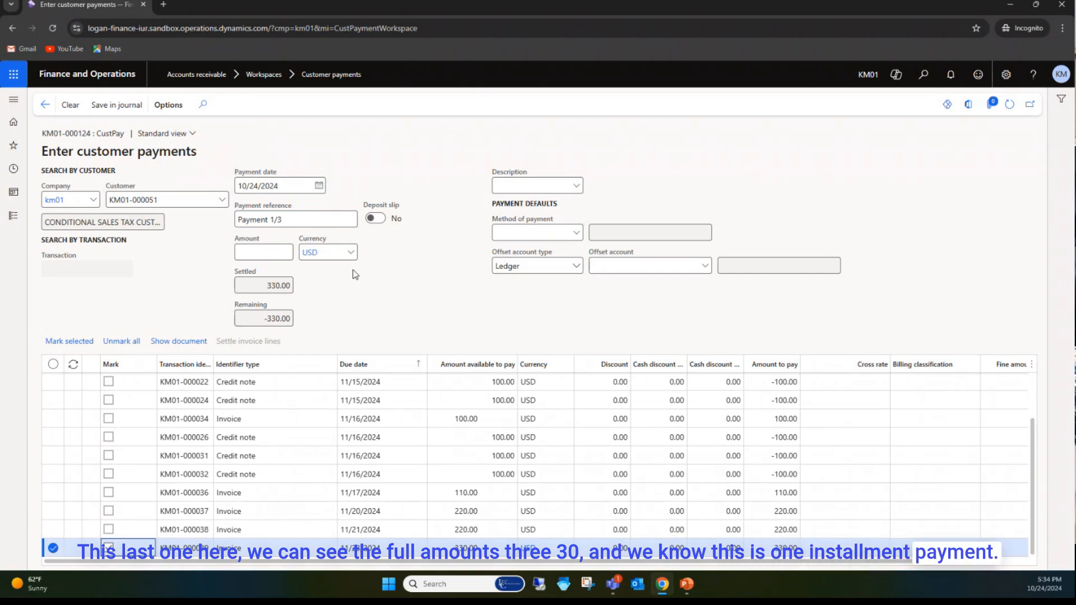
{"action": "left_click", "coordinate": [260, 256]}
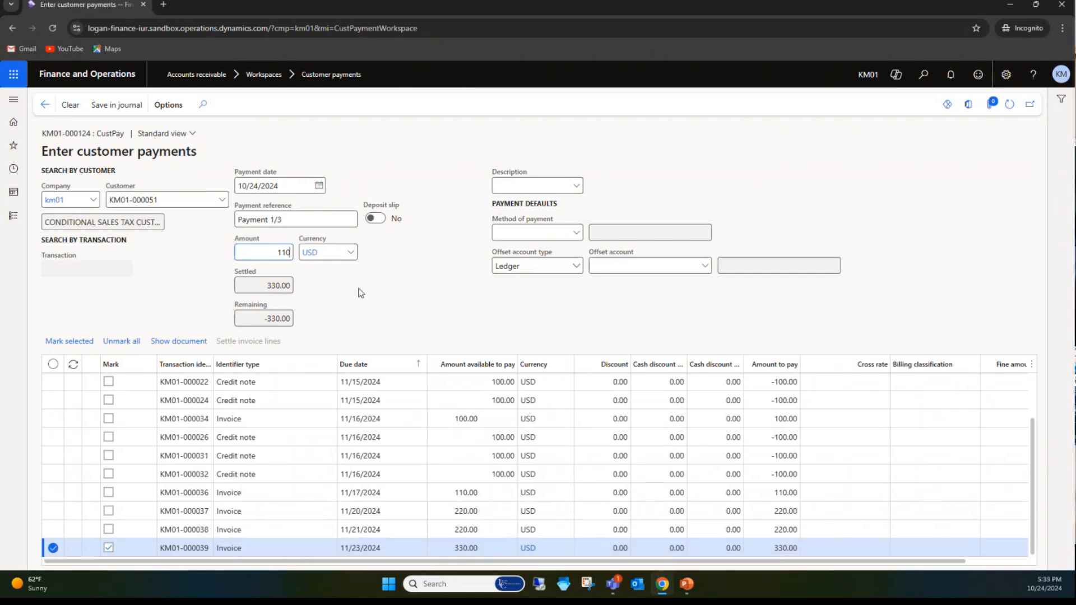
{"action": "left_click", "coordinate": [576, 233]}
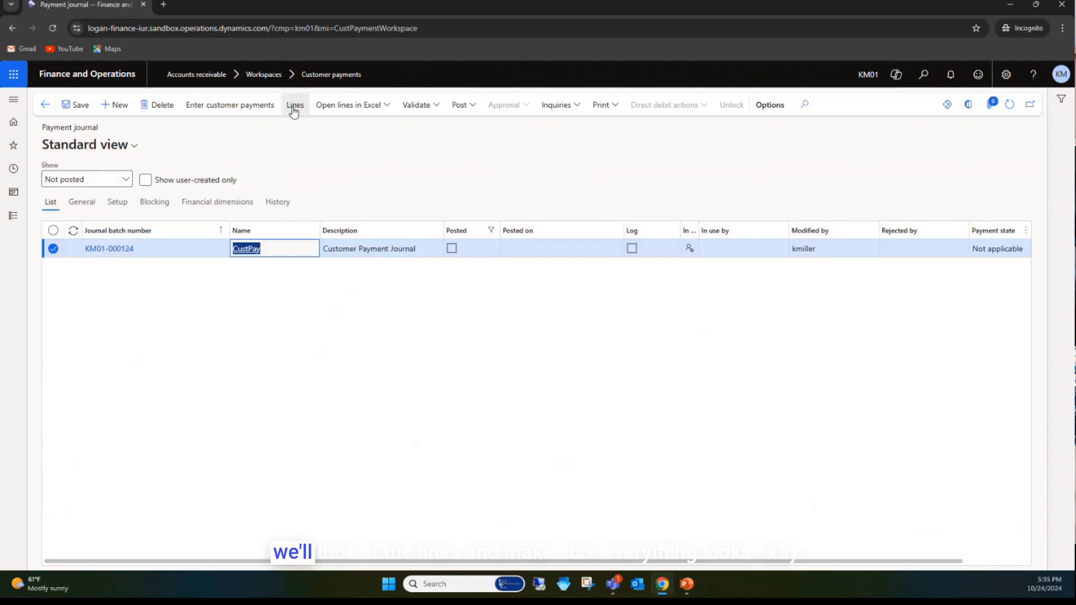
Step: Post the customer payment journal after checking its lines, and review the payment's voucher transactions
{"action": "left_click", "coordinate": [292, 109]}
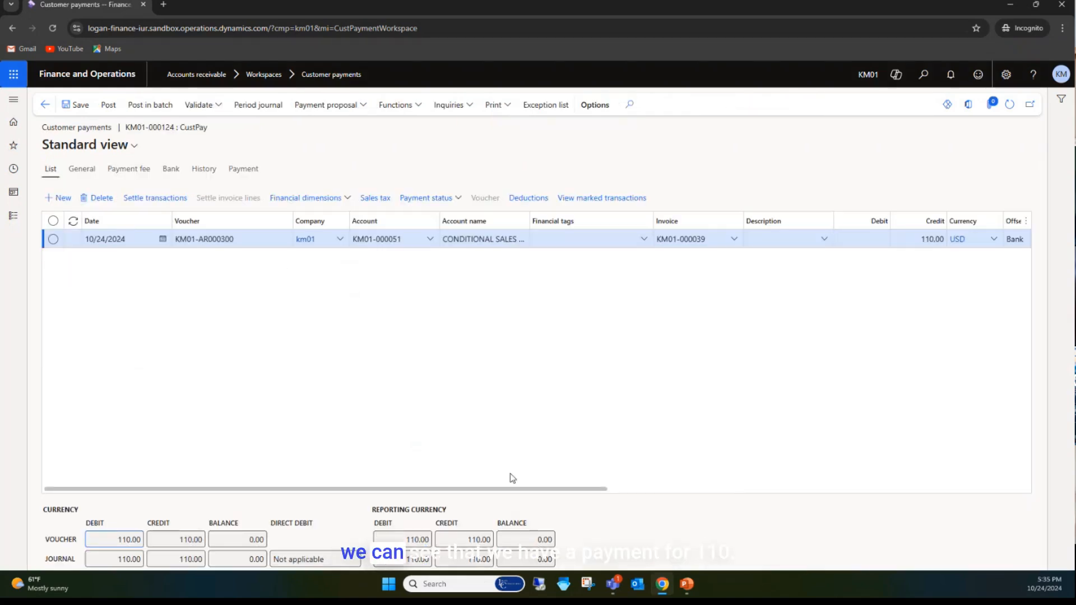
{"action": "left_click_drag", "start_coordinate": [513, 489], "coordinate": [674, 488]}
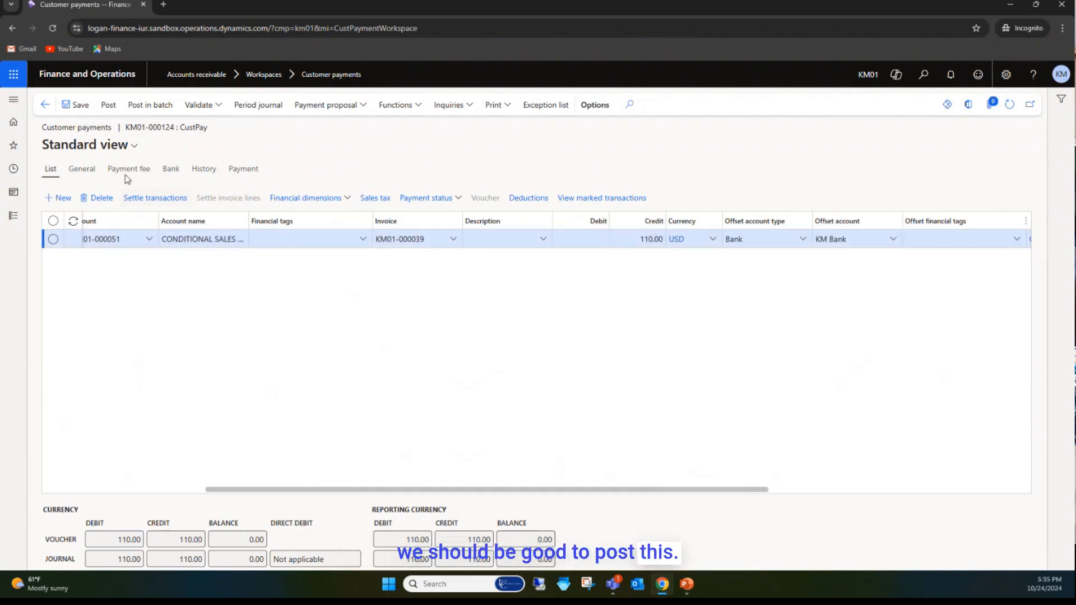
{"action": "left_click", "coordinate": [108, 106]}
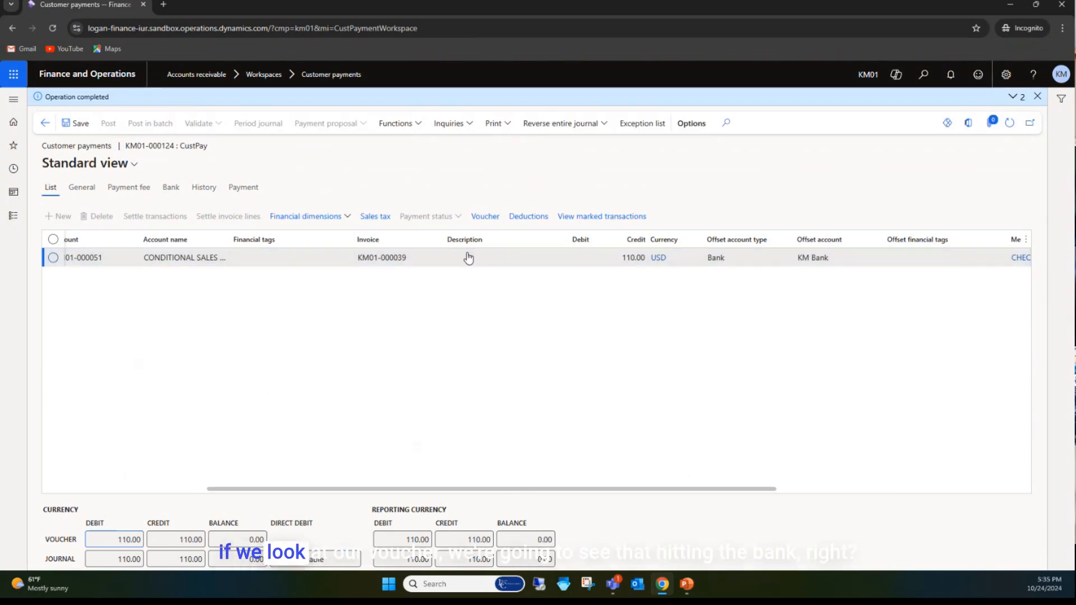
{"action": "left_click", "coordinate": [486, 219]}
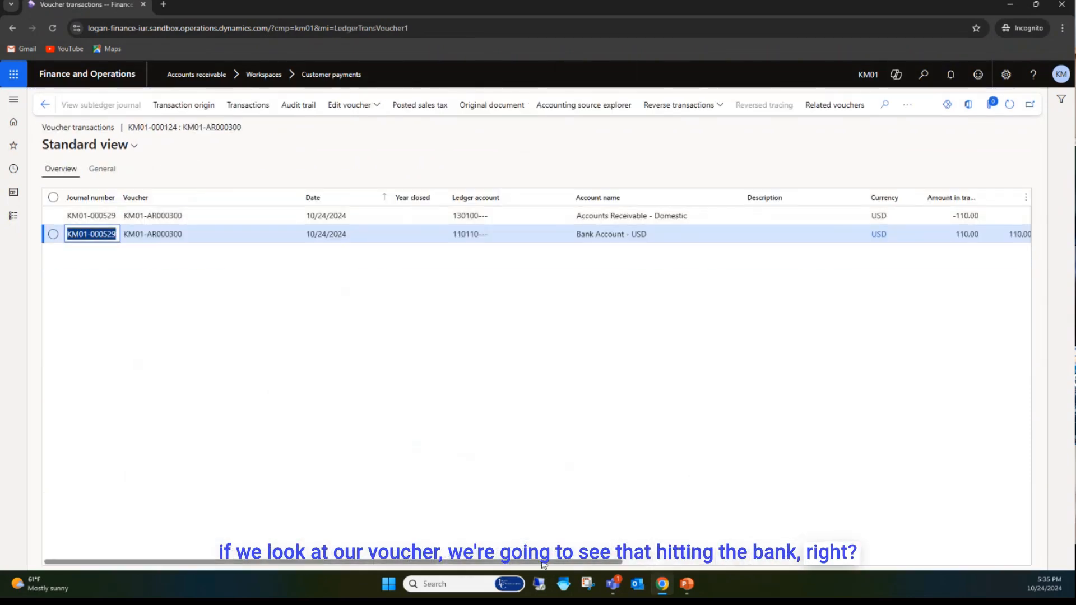
{"action": "scroll", "coordinate": [833, 251], "scroll_direction": "right", "scroll_amount": 3}
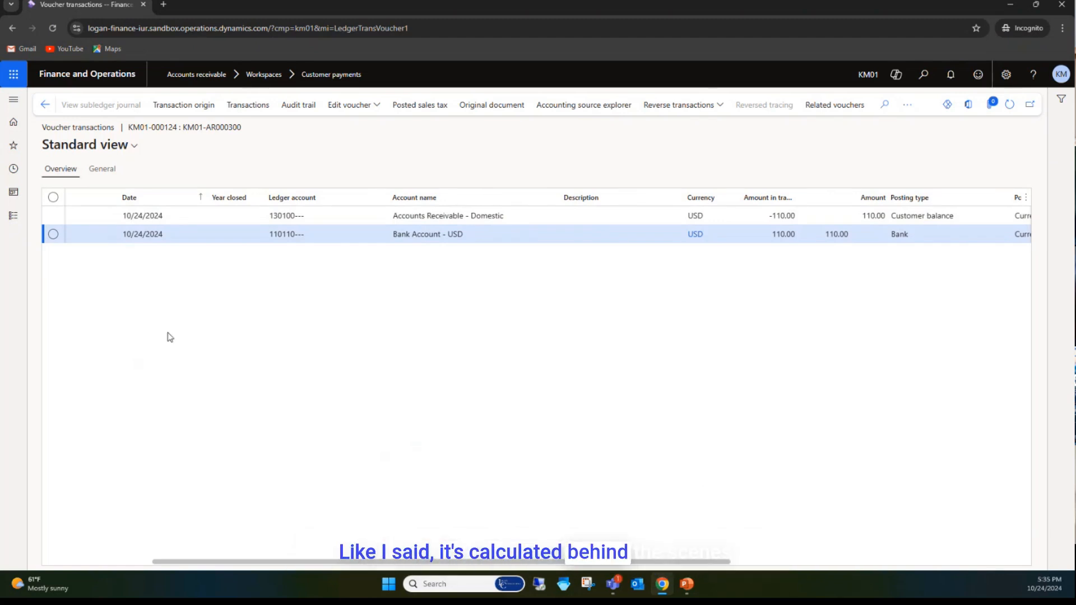
Step: Run the General ledger voucher transactions inquiry for 10/24/2024 and examine the sales tax, receivable and bank postings
{"action": "left_click", "coordinate": [13, 215]}
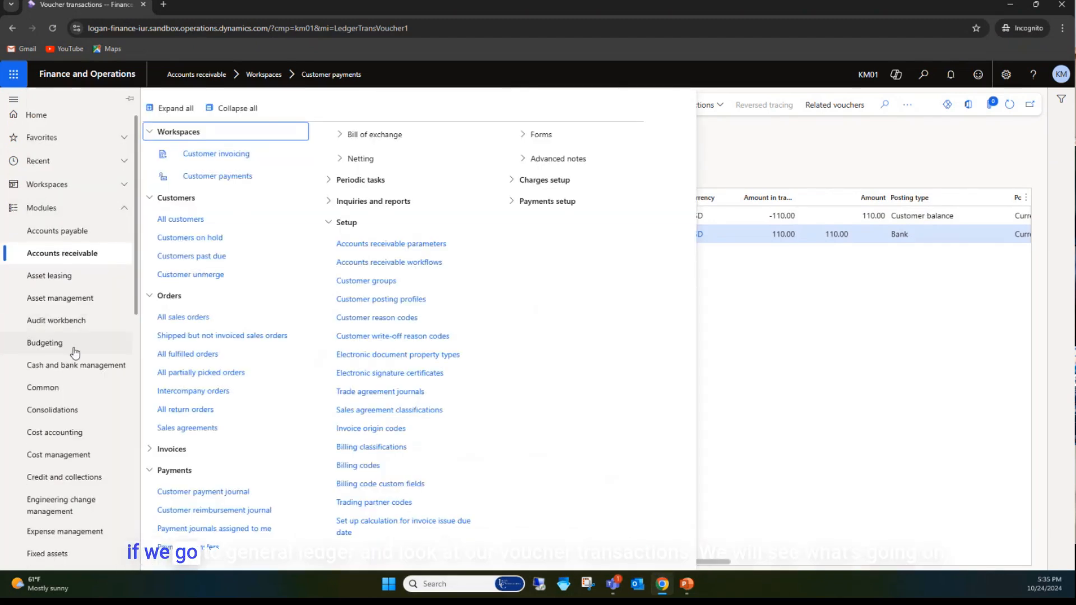
{"action": "scroll", "coordinate": [77, 351], "scroll_direction": "down", "scroll_amount": 3}
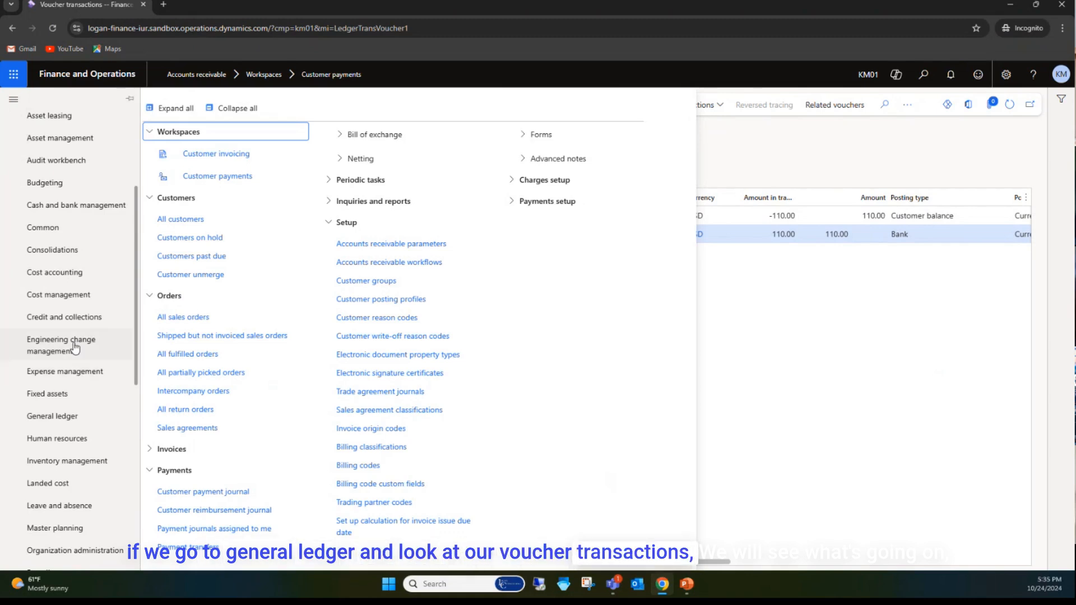
{"action": "scroll", "coordinate": [60, 297], "scroll_direction": "down", "scroll_amount": 2}
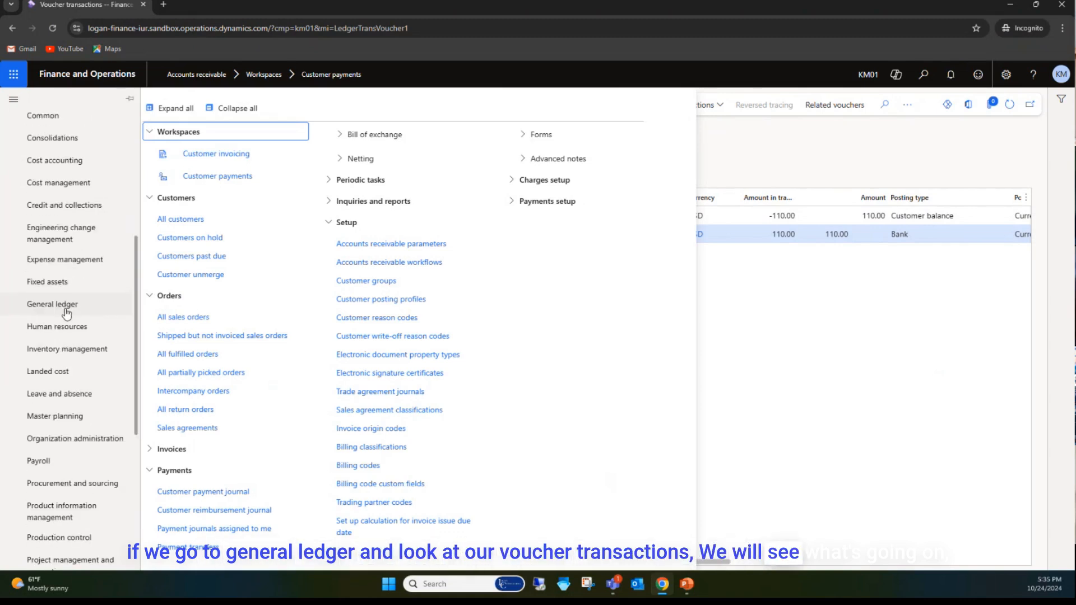
{"action": "left_click", "coordinate": [67, 312]}
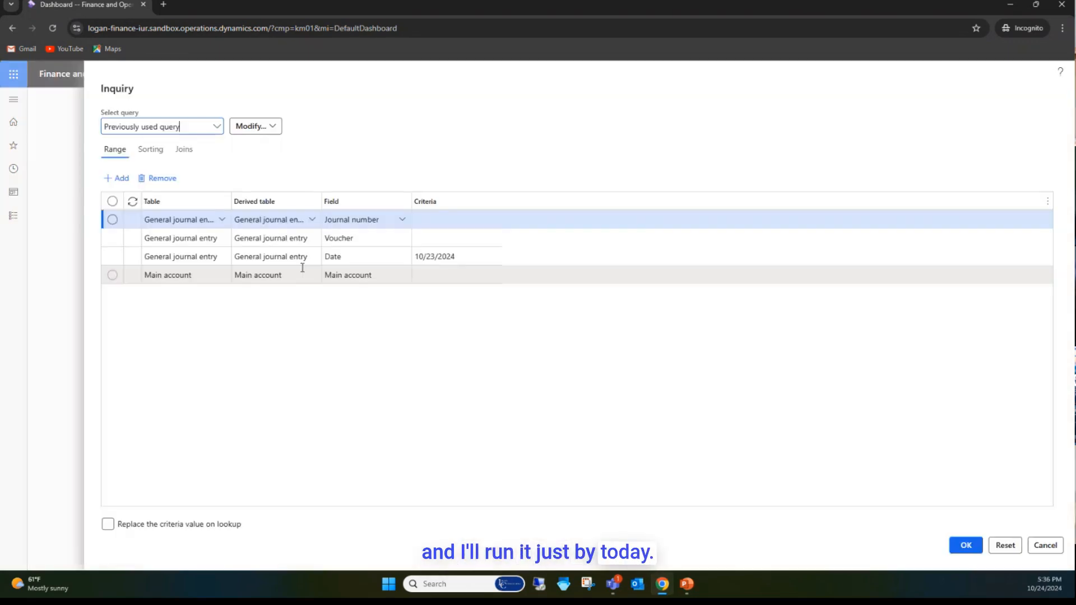
{"action": "left_click", "coordinate": [437, 257]}
{"action": "key", "text": "BackSpace"}
{"action": "type", "text": "4"}
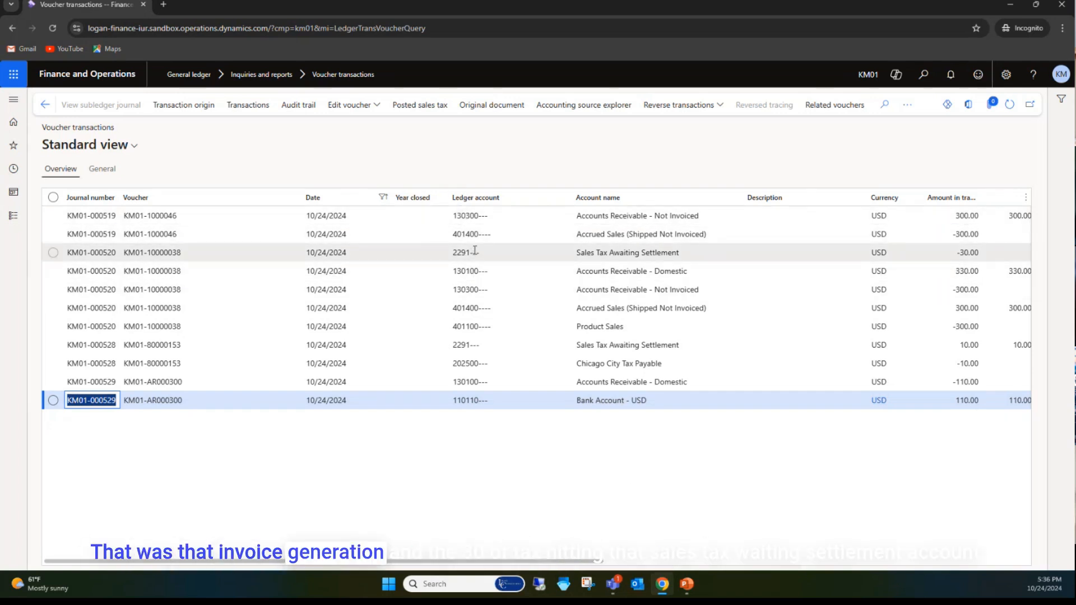
{"action": "mouse_move", "coordinate": [474, 251]}
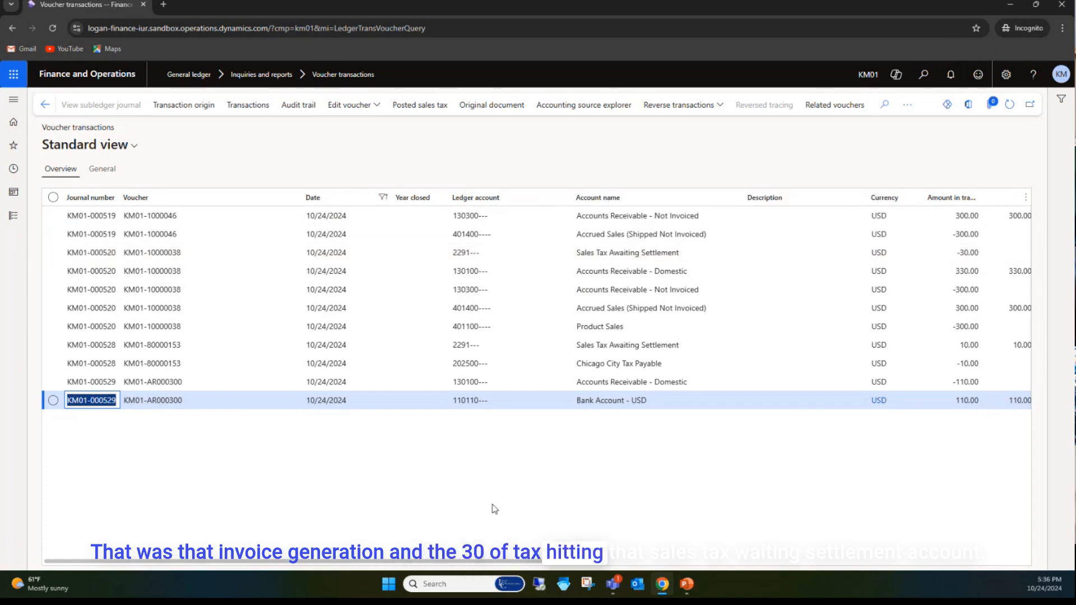
{"action": "left_click_drag", "start_coordinate": [487, 561], "coordinate": [677, 560]}
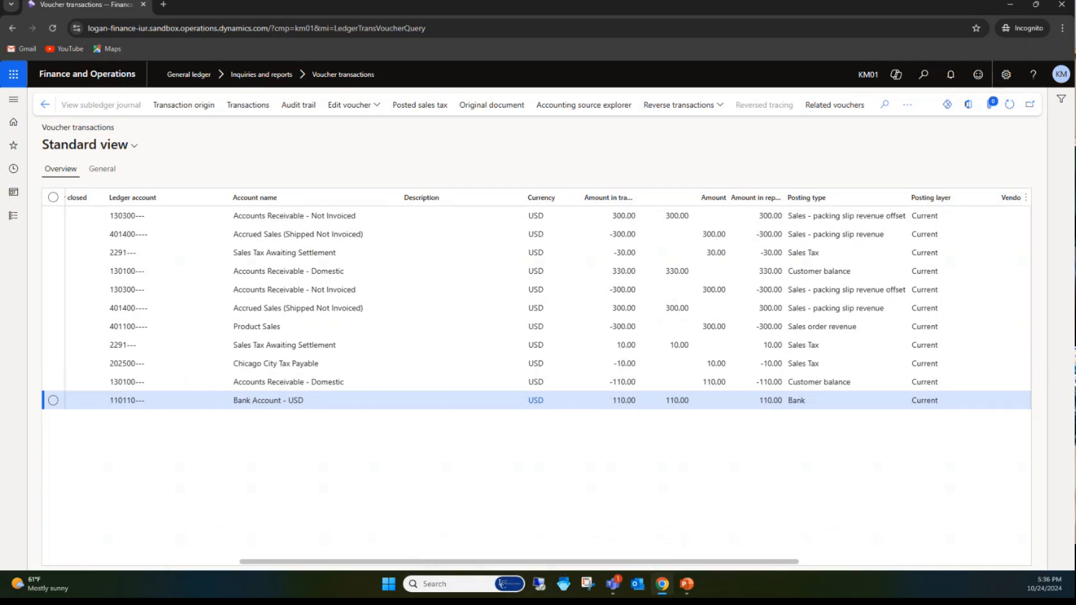
{"action": "key", "text": "alt+Tab"}
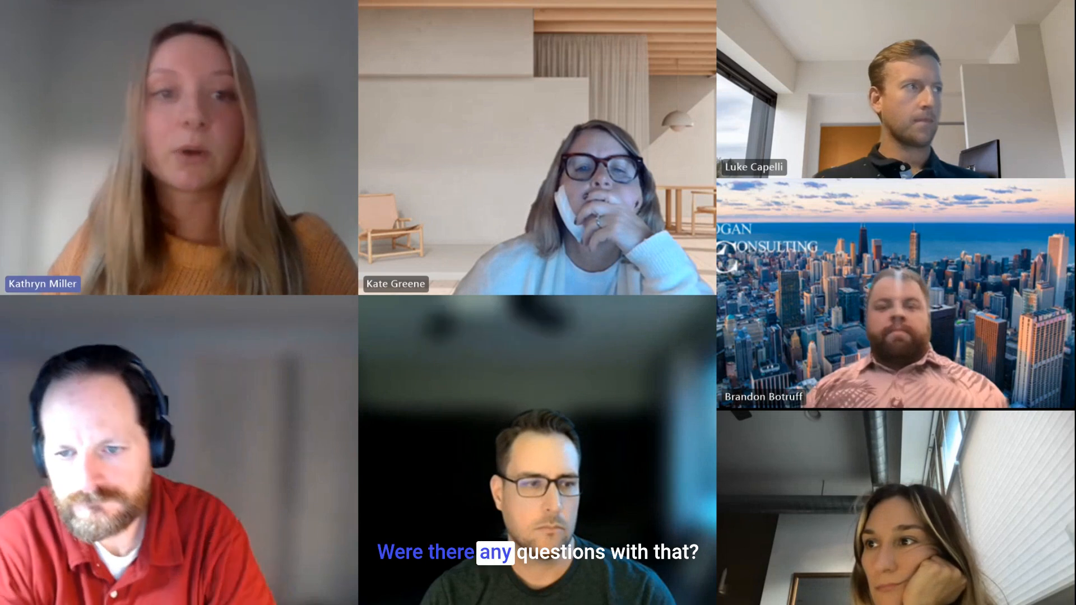